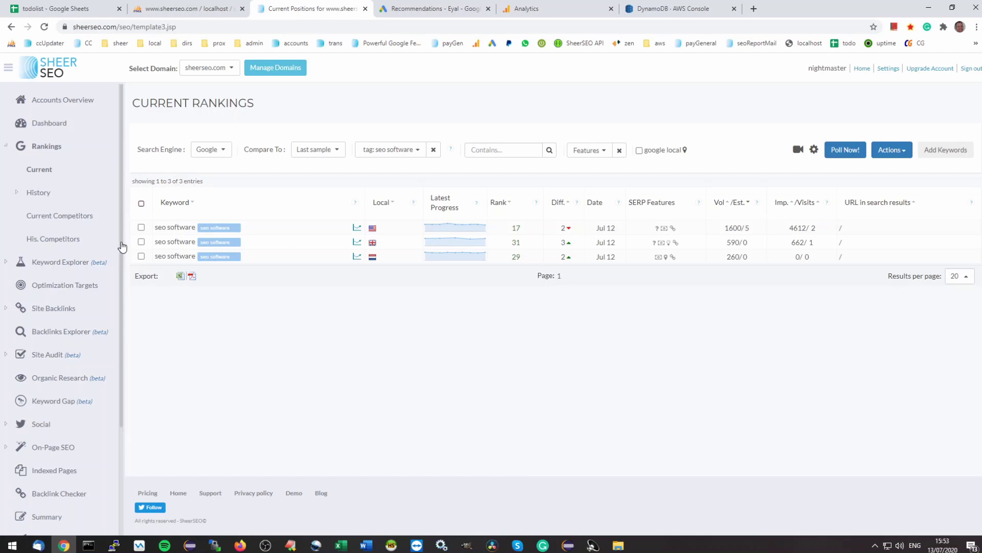
- Open the domain's account details and look through the countries available for the default localization
drag(121, 248, 132, 358)
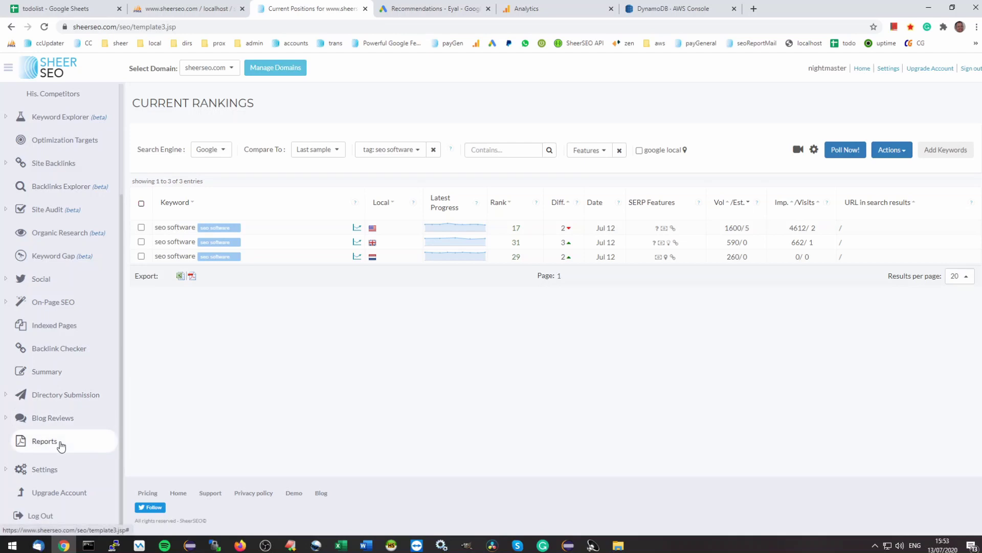
click(51, 470)
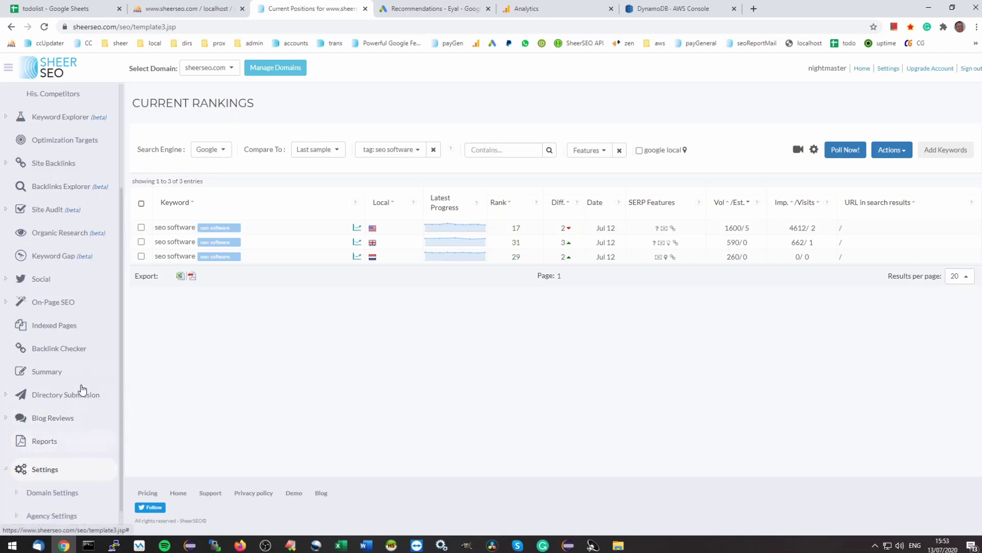
click(61, 447)
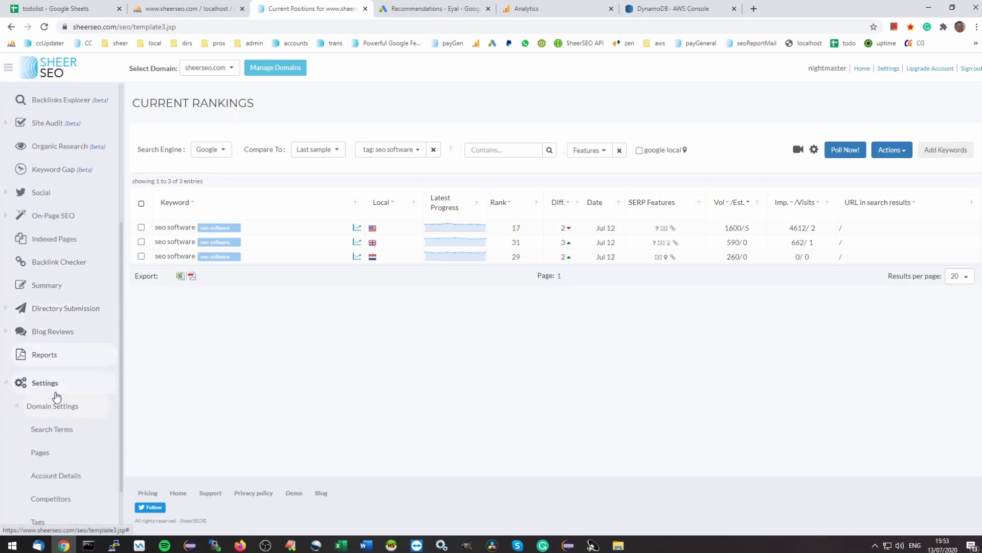
click(54, 475)
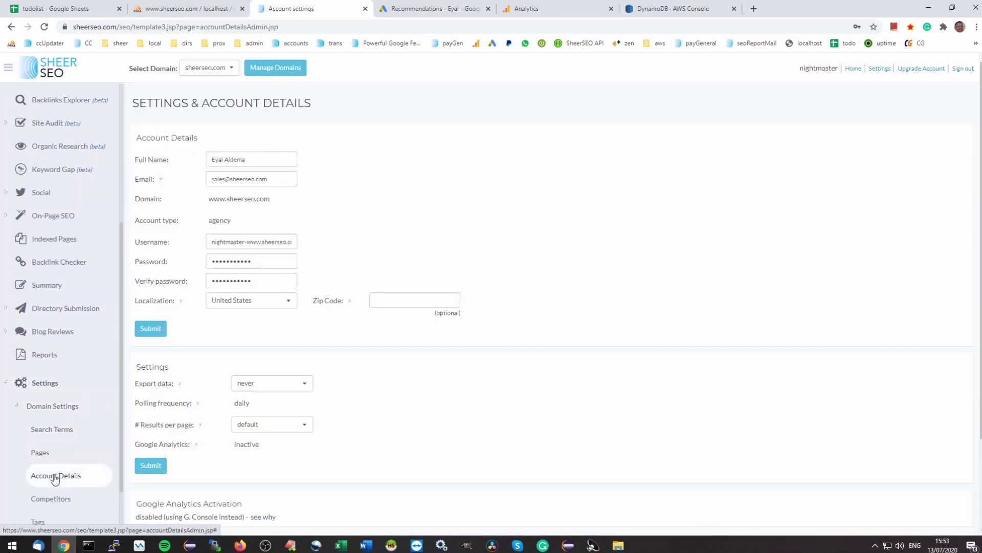
scroll(266, 315, down, 2)
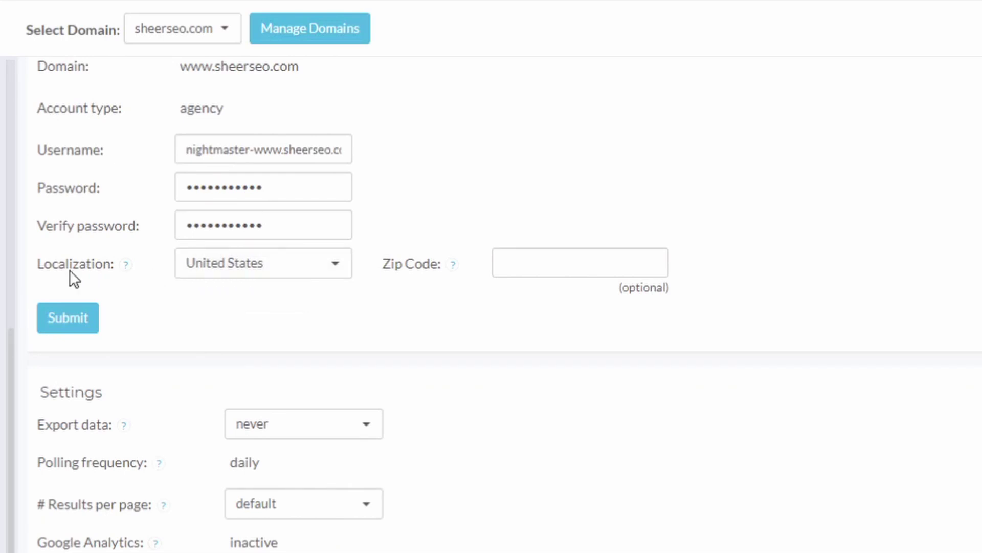
click(198, 272)
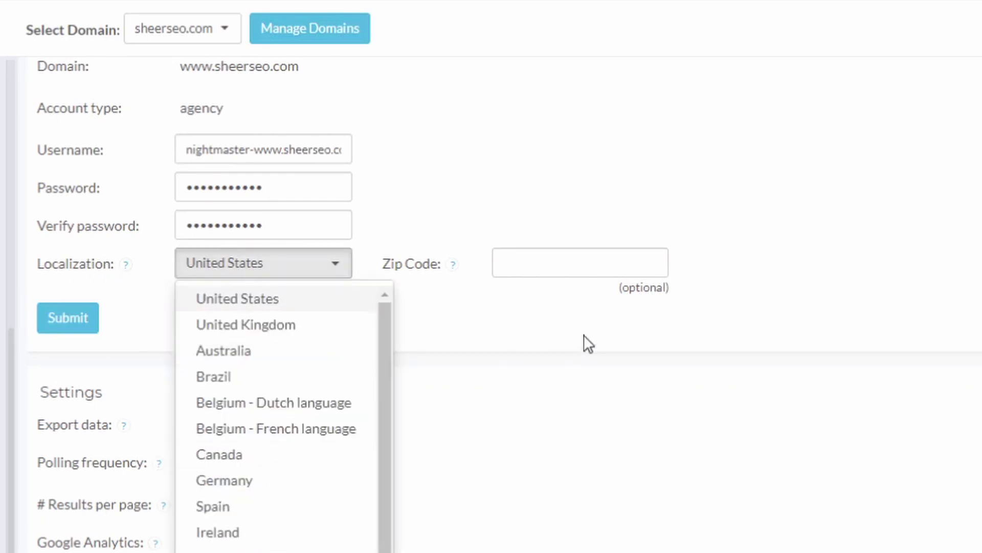
click(690, 314)
- Add the suggested Dutch-localized term "sheerseo" to the monitored search terms and check the localization code in its new line
scroll(778, 312, up, 4)
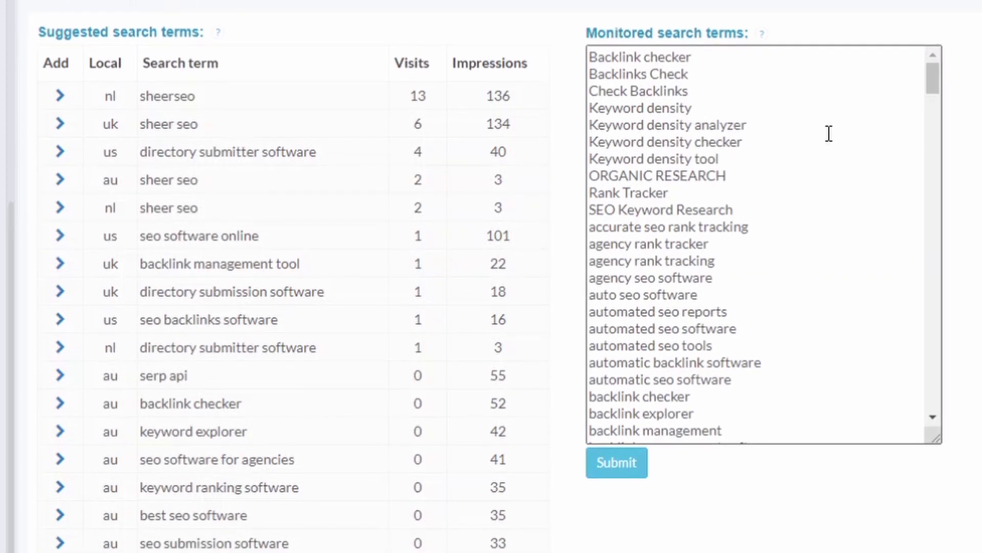
drag(931, 82, 953, 429)
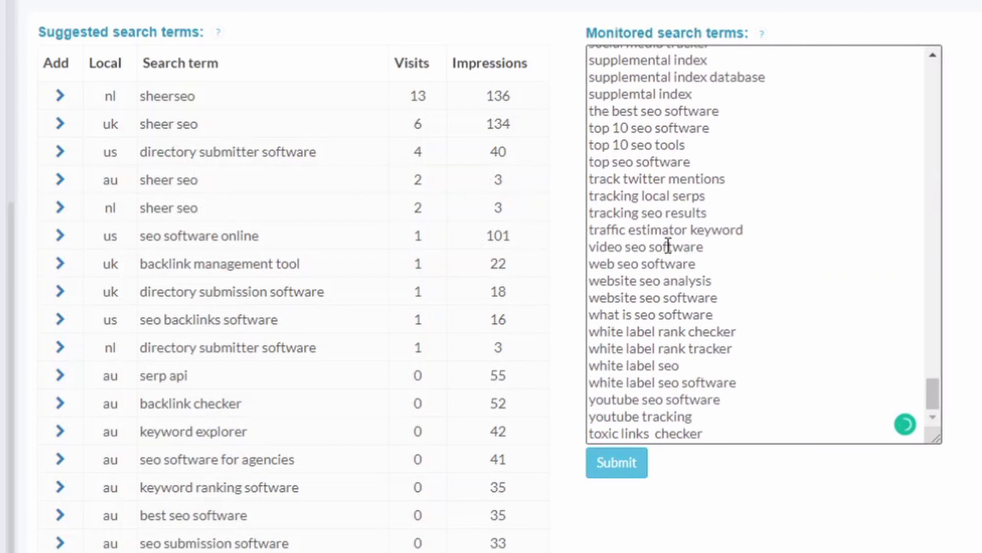
click(59, 96)
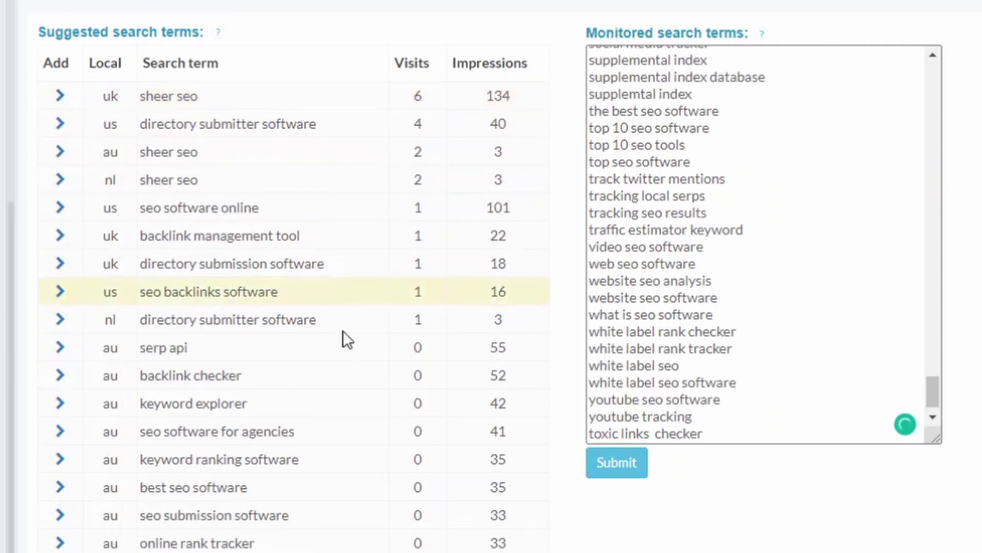
drag(934, 386, 932, 406)
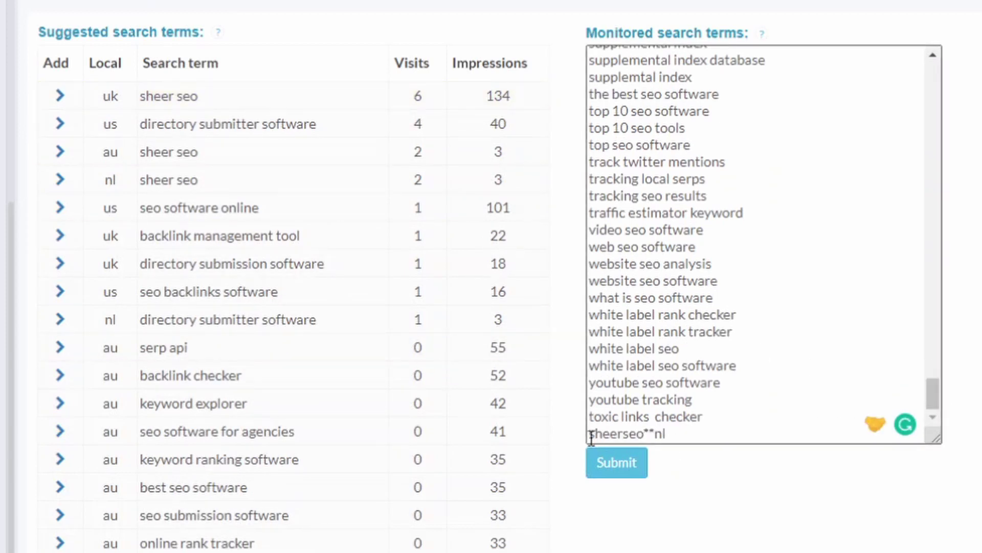
drag(588, 434, 644, 434)
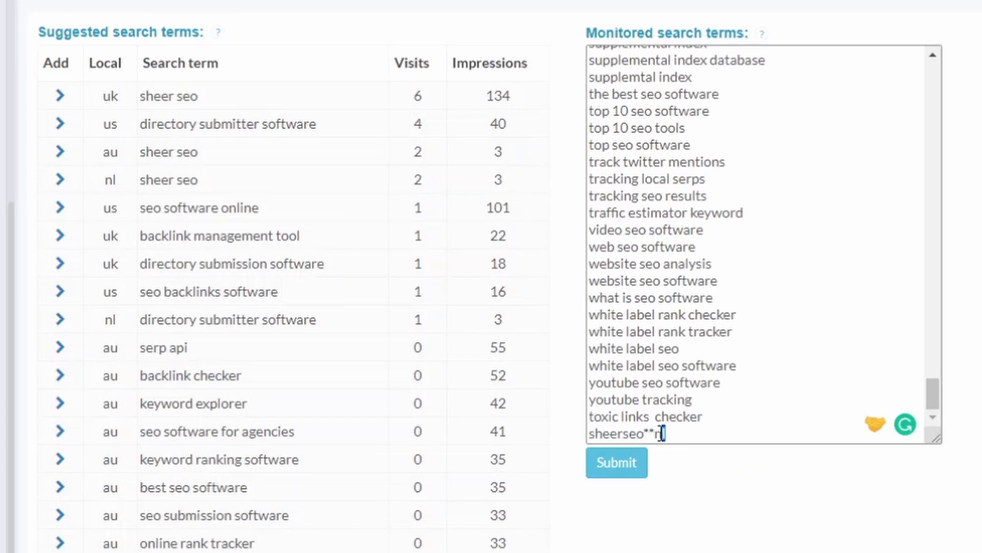
double_click(662, 434)
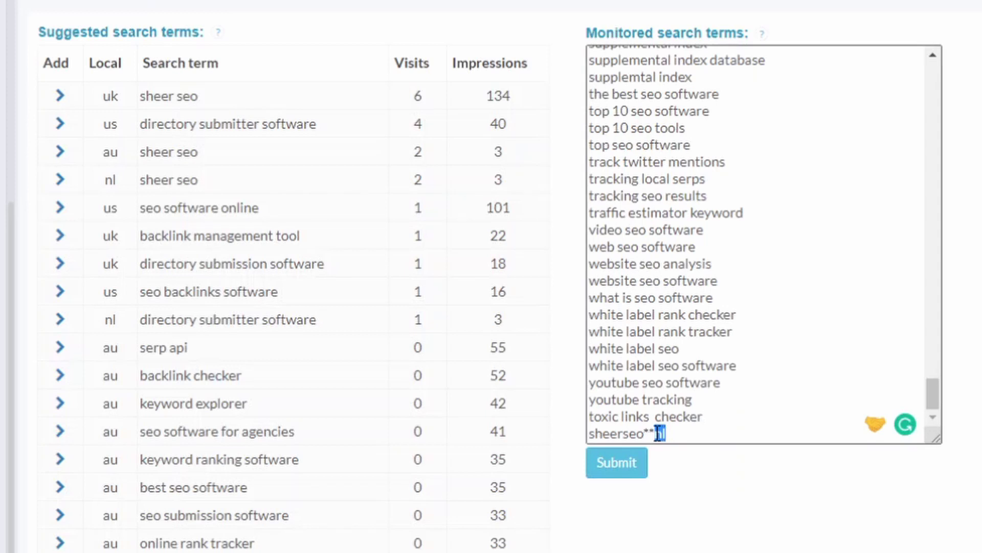
click(682, 436)
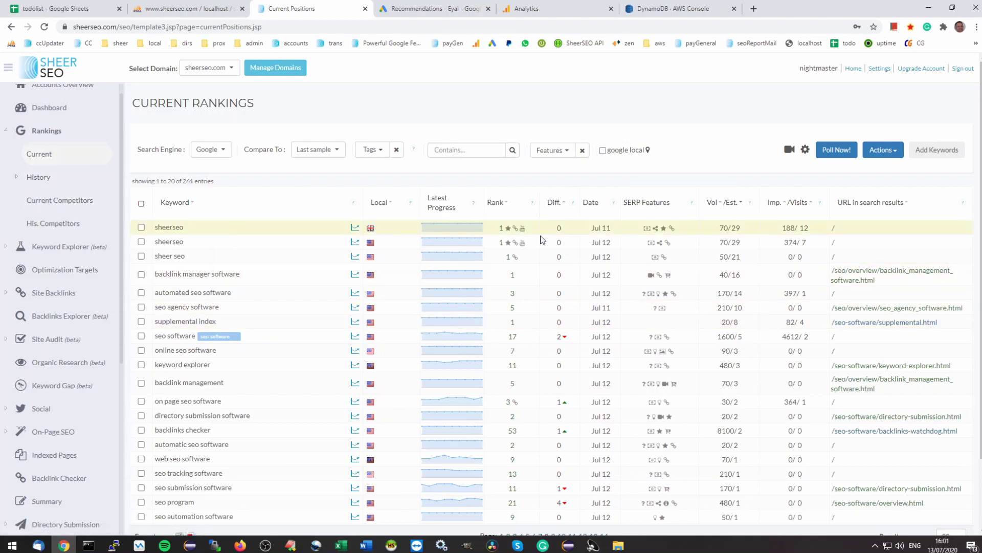
- Enter "some keyword**uk" and "second keyword**de" on separate lines as new keywords for the current rankings, and dismiss the form without adding them
click(937, 149)
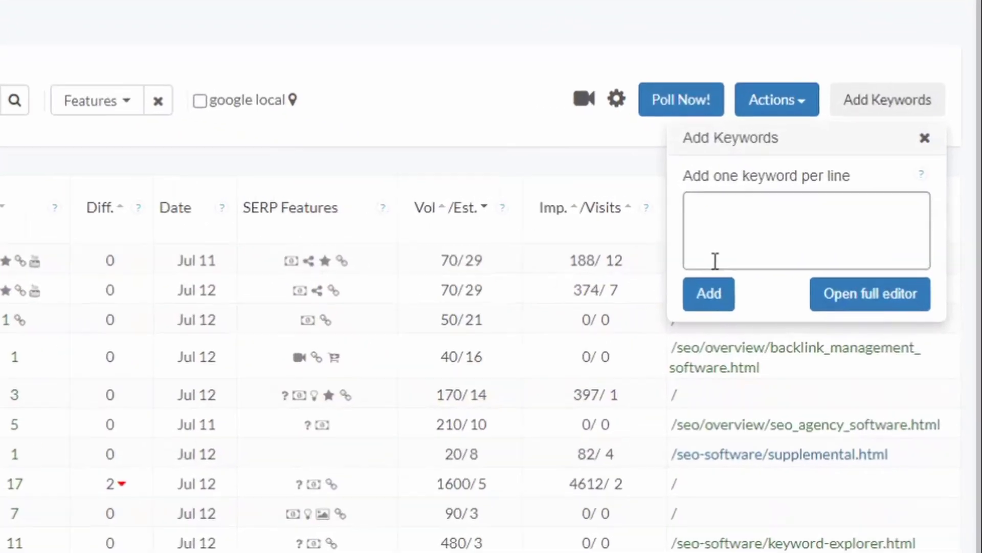
click(727, 236)
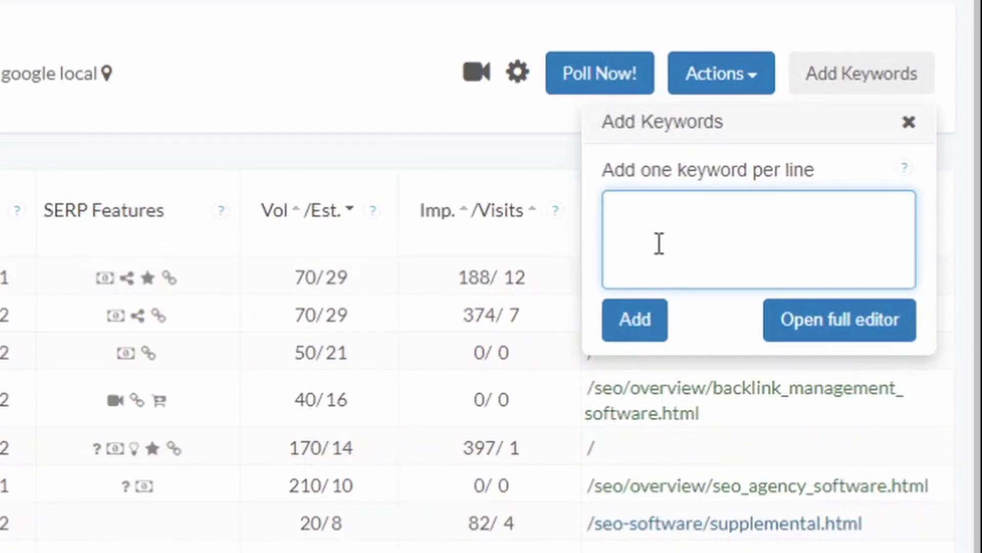
text(some keywo)
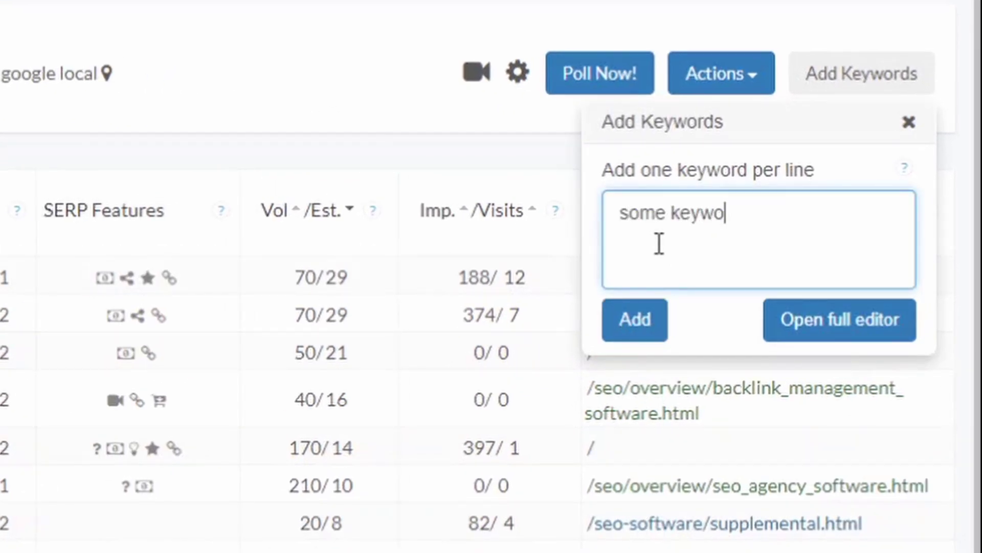
text(rd**uk)
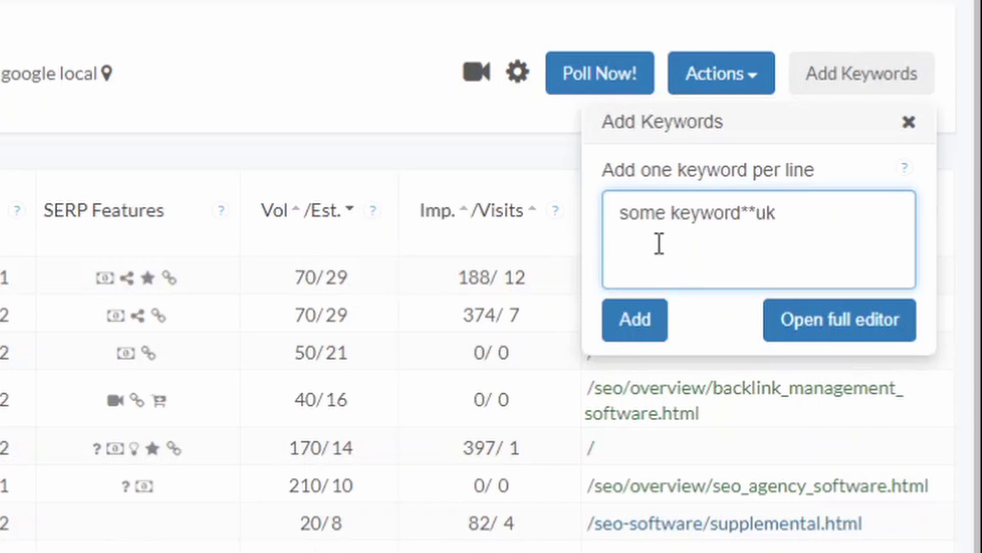
key(Return)
text(second keyword)
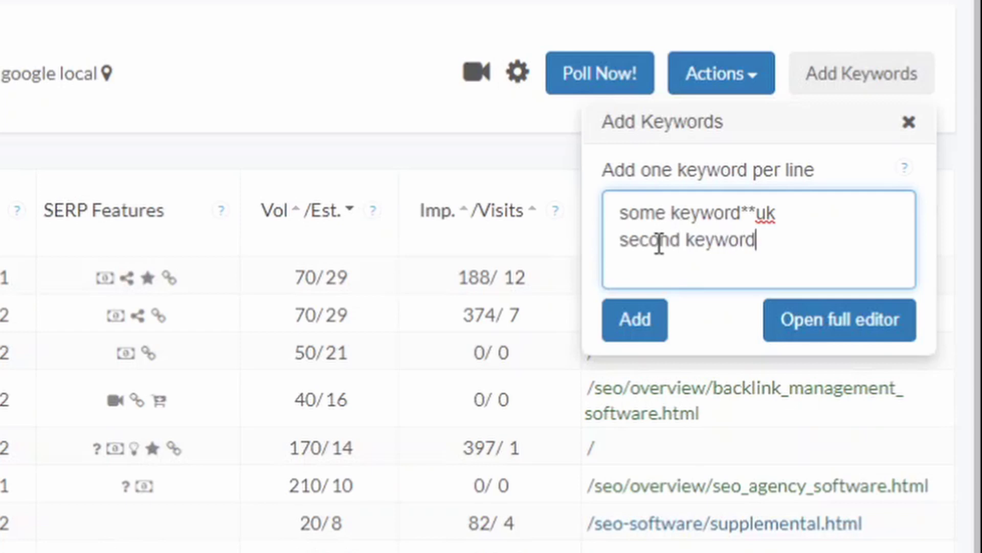
text(**de)
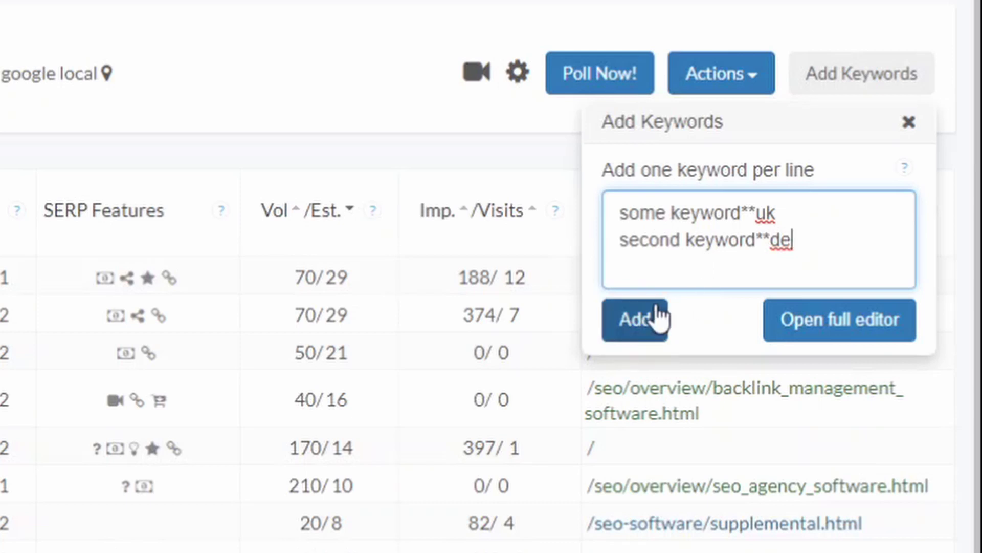
click(909, 123)
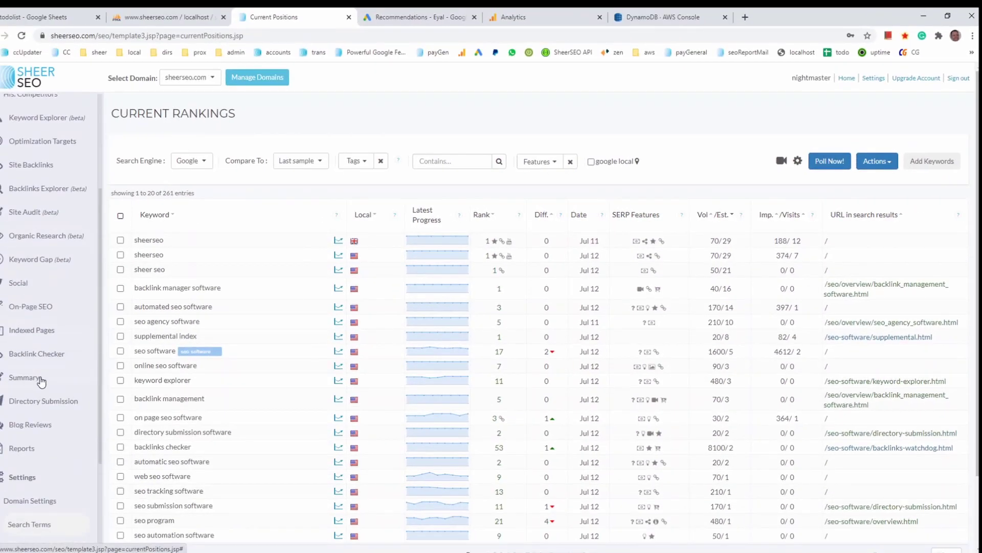
- Open the domain's search terms settings and examine the supported localization codes listed in the instructions
scroll(33, 416, down, 3)
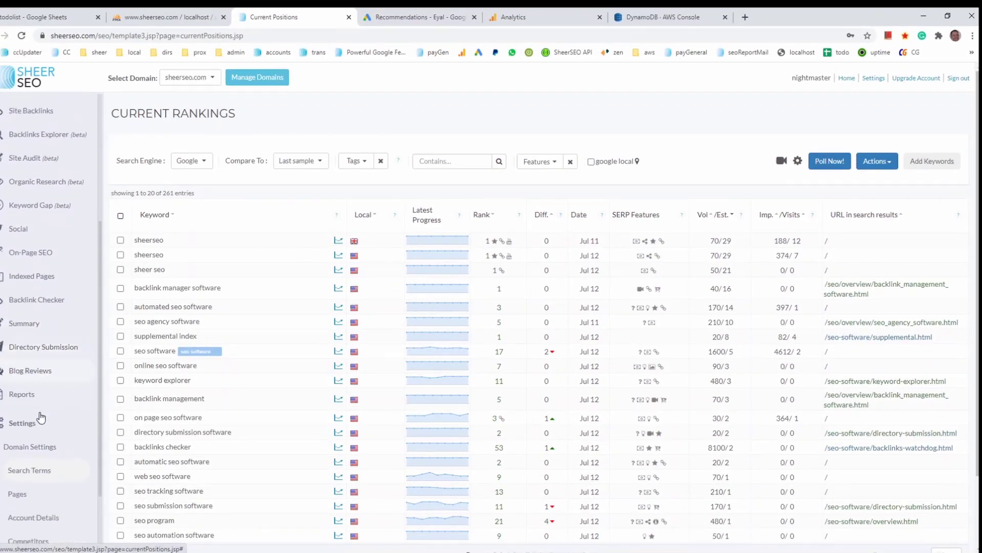
click(25, 375)
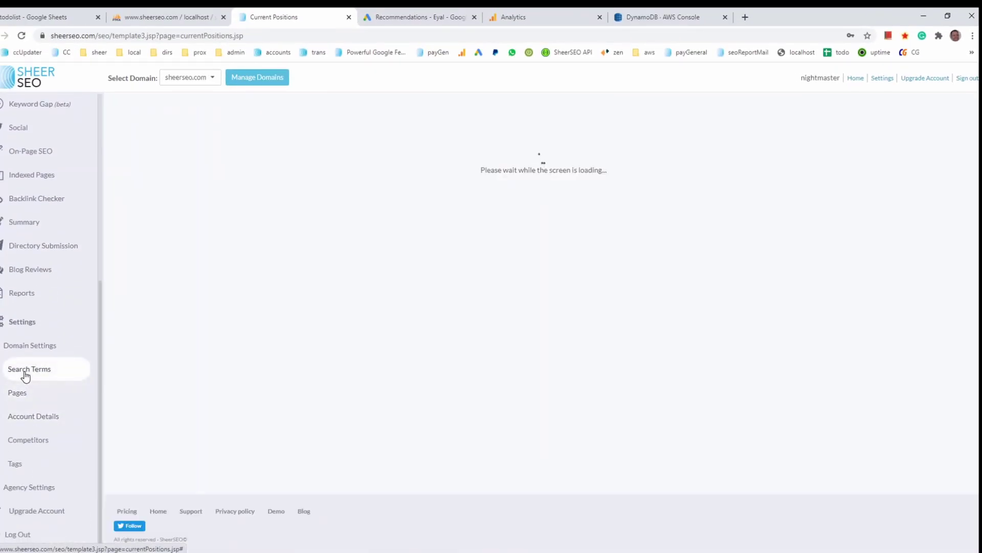
scroll(531, 389, down, 10)
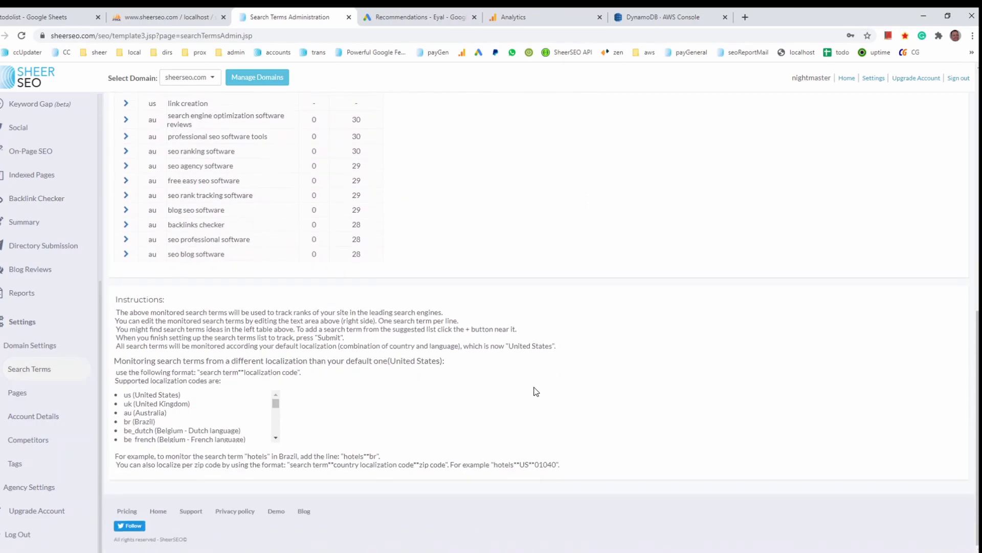
scroll(277, 402, down, 6)
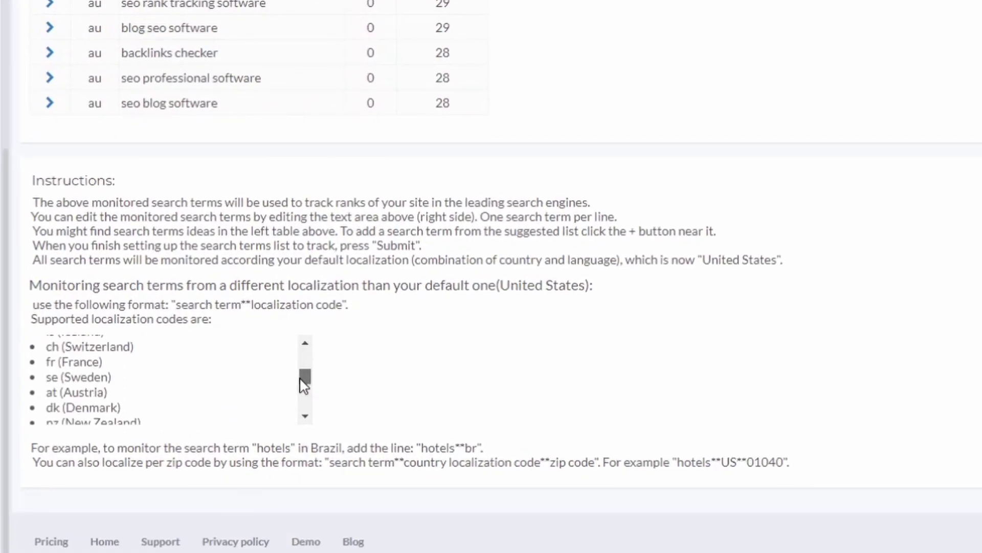
drag(302, 381, 299, 351)
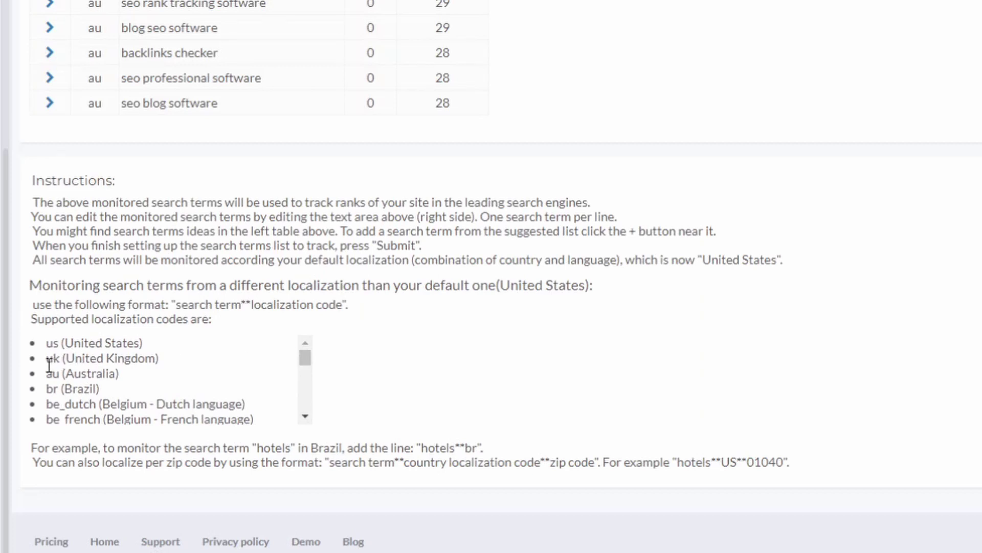
drag(47, 359, 62, 357)
mouse_move(311, 365)
mouse_down()
mouse_move(307, 390)
mouse_move(312, 358)
mouse_move(304, 371)
mouse_up()
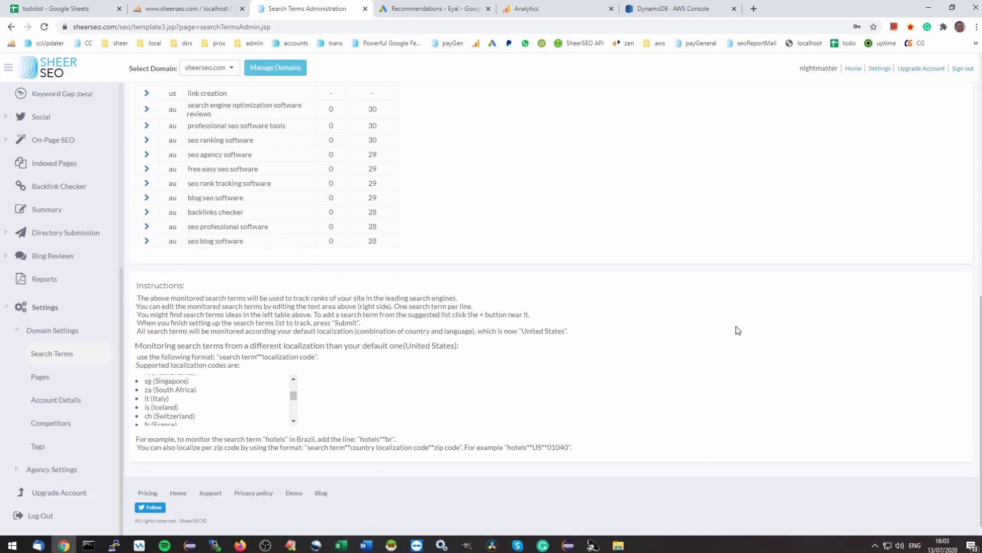
- Examine the instructions for localizing a search term by zip code, including the "hotels**US**01040" example
scroll(736, 328, up, 4)
scroll(702, 304, down, 1)
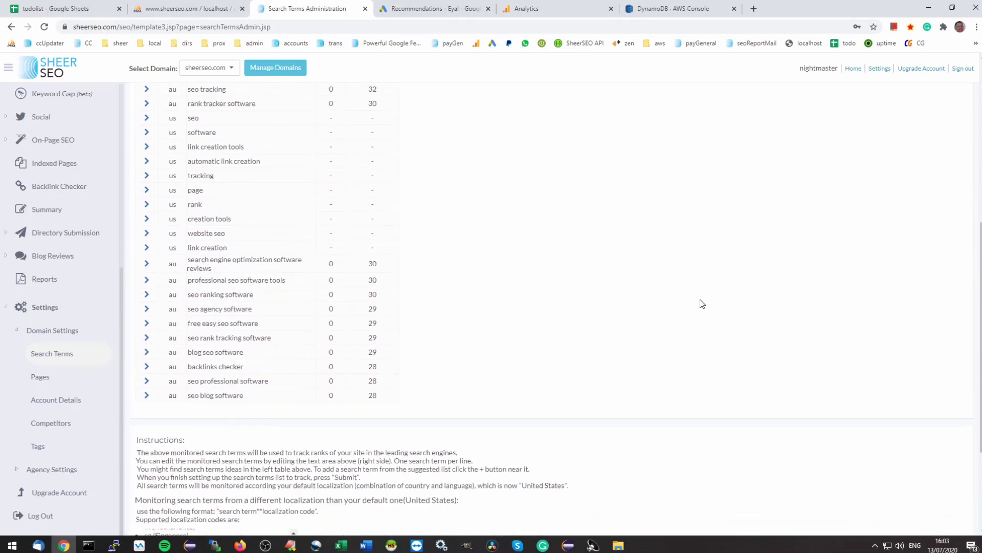
scroll(702, 304, down, 2)
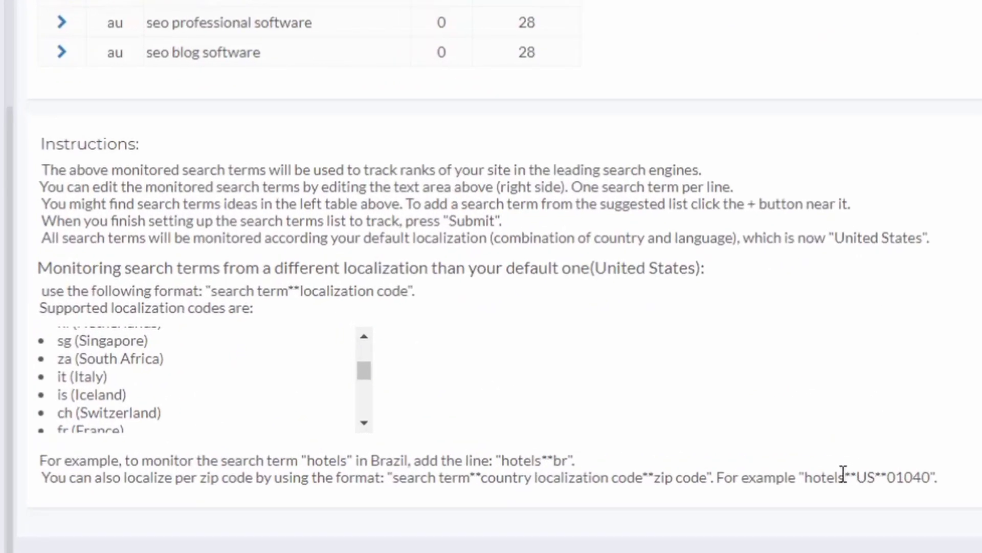
drag(805, 476, 934, 477)
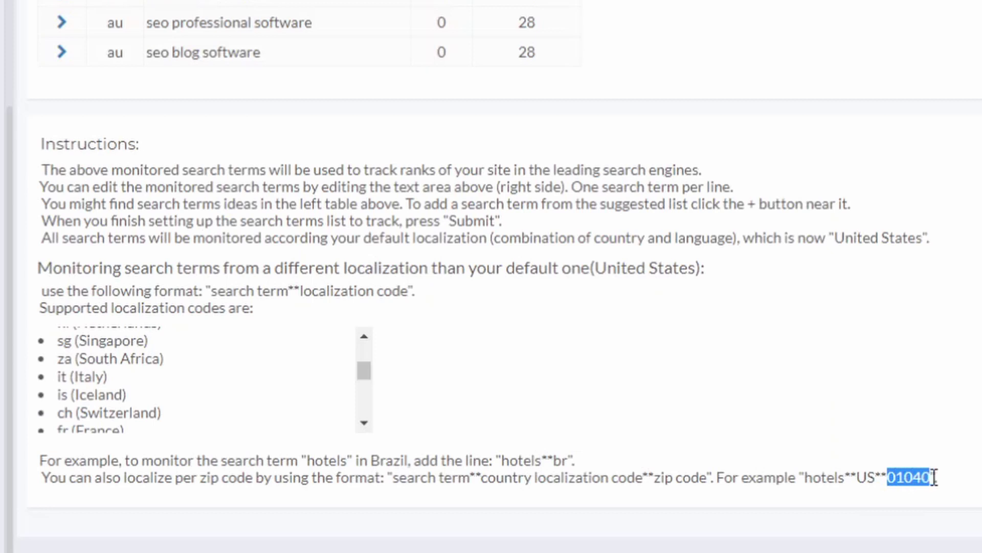